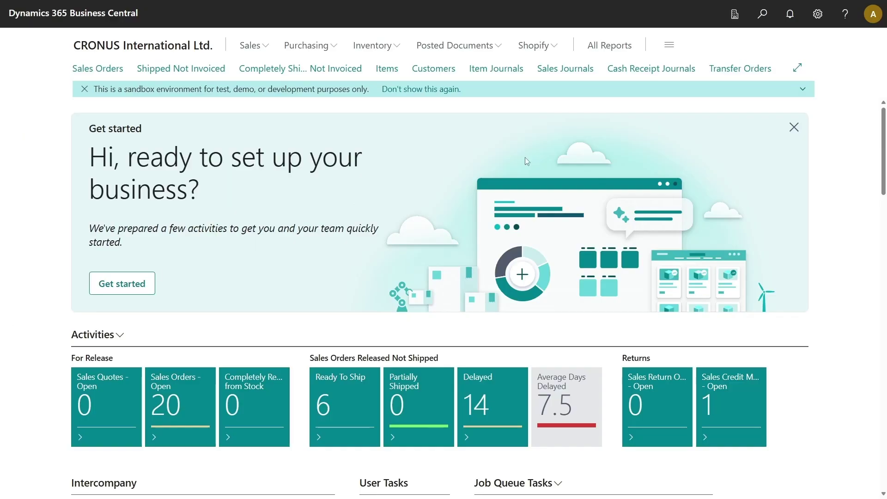
Open External File Accounts via Tell Me ('ext file acc') and select the Blob Storage 1 account
{"action": "left_click", "coordinate": [766, 21]}
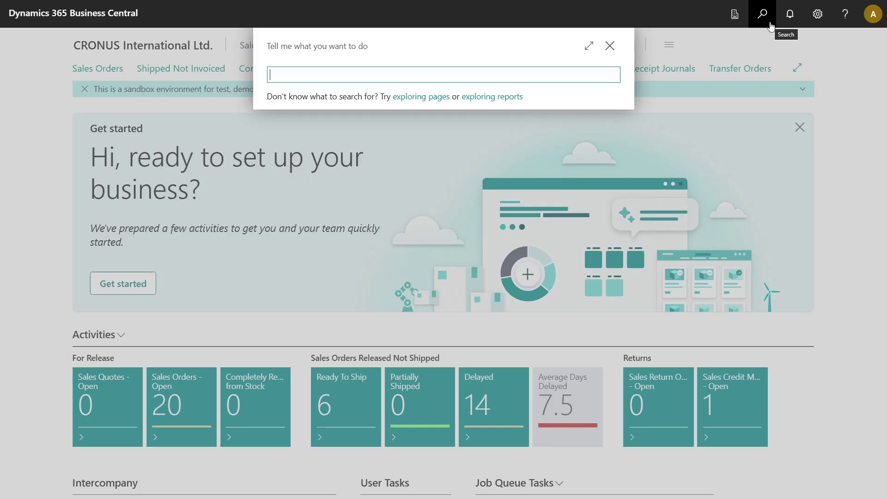
{"action": "type", "text": "ext file a"}
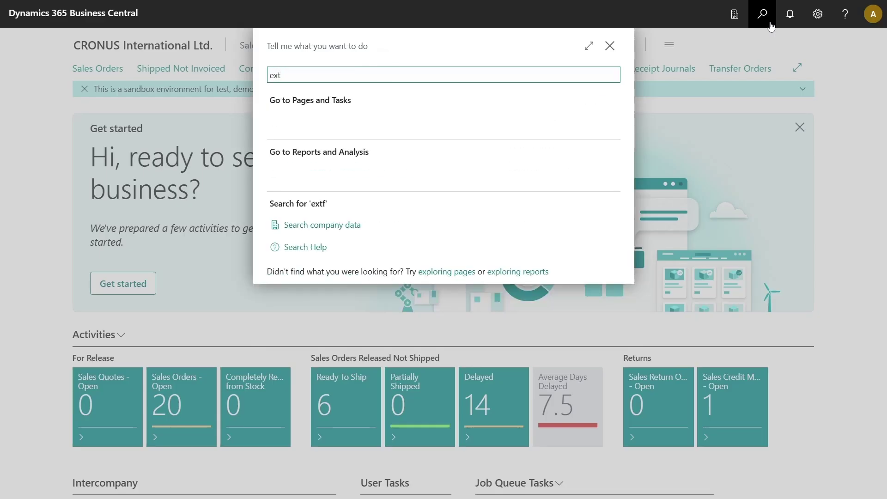
{"action": "type", "text": "cc"}
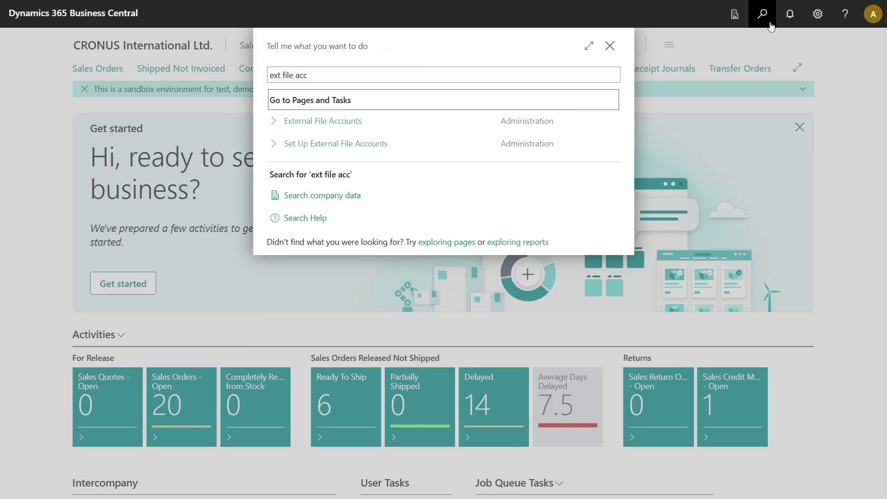
{"action": "key", "text": "Return"}
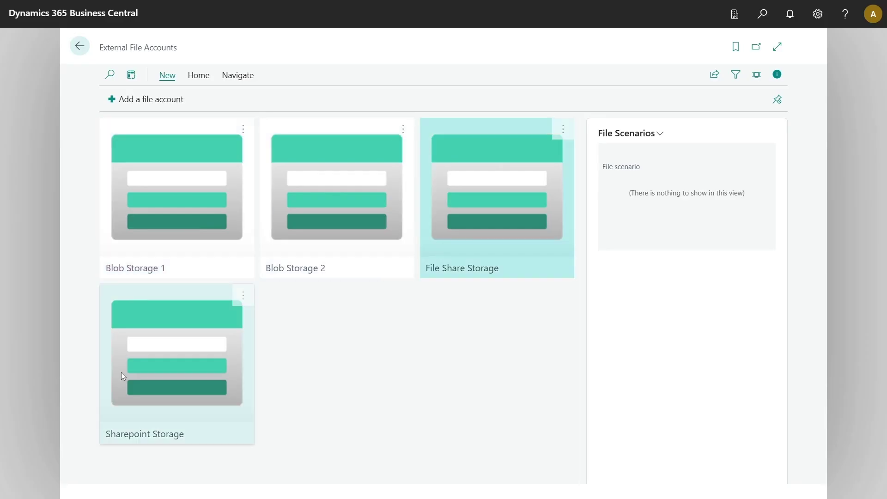
{"action": "left_click", "coordinate": [193, 198]}
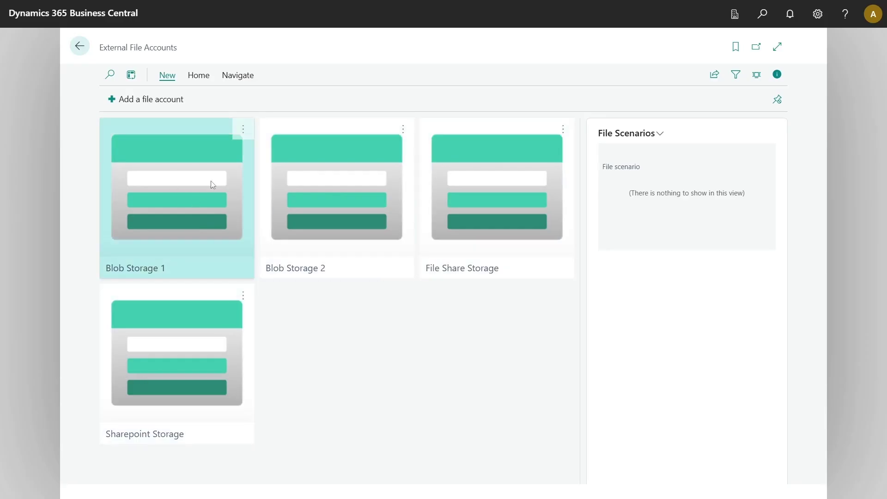
{"action": "left_click", "coordinate": [239, 76]}
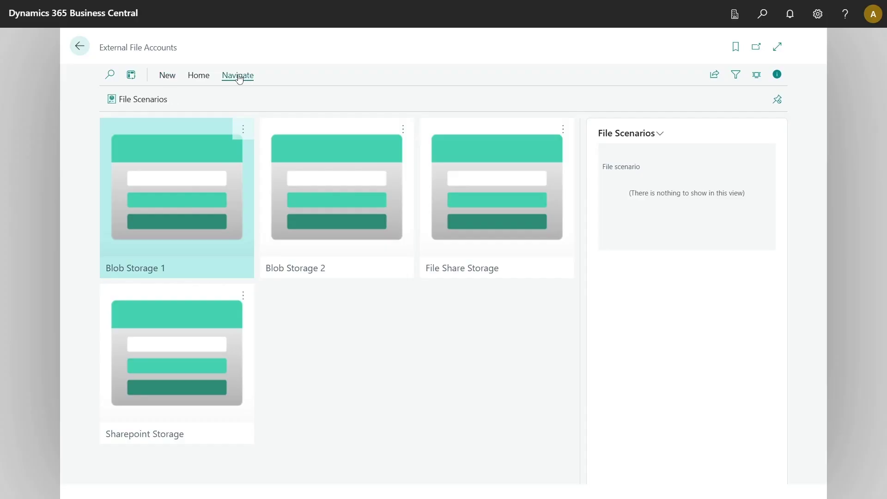
Assign Document Attachments - External Storage to Blob Storage 1 and accept enabling external storage
{"action": "left_click", "coordinate": [154, 107]}
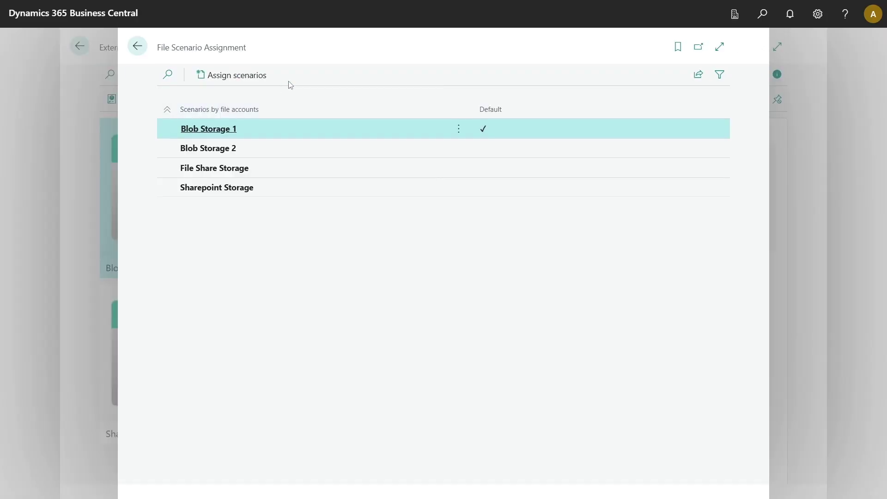
{"action": "left_click", "coordinate": [225, 77]}
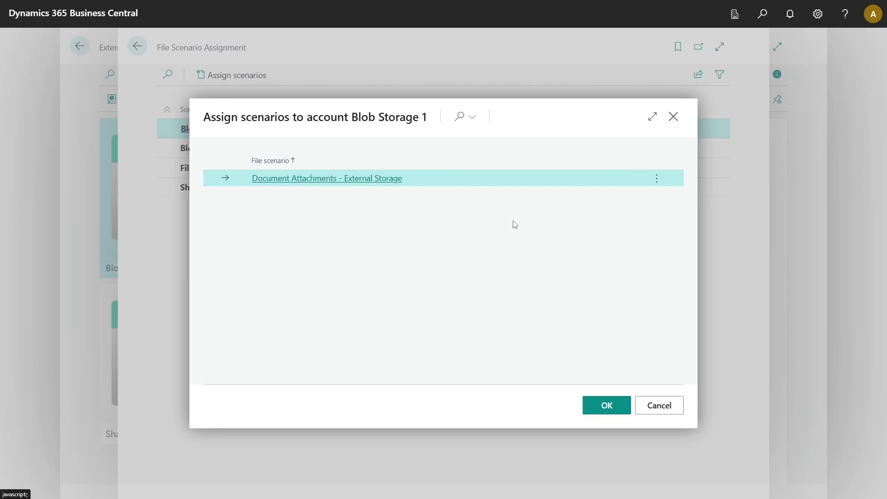
{"action": "left_click", "coordinate": [607, 406]}
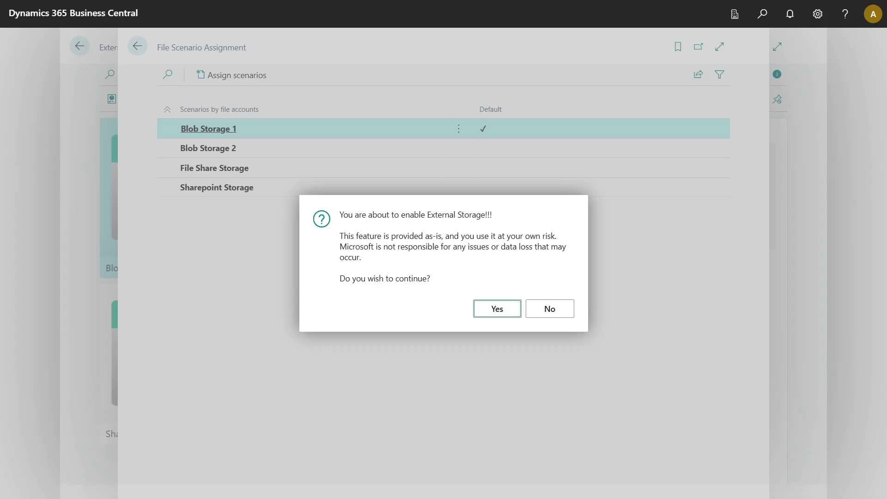
{"action": "left_click", "coordinate": [490, 312]}
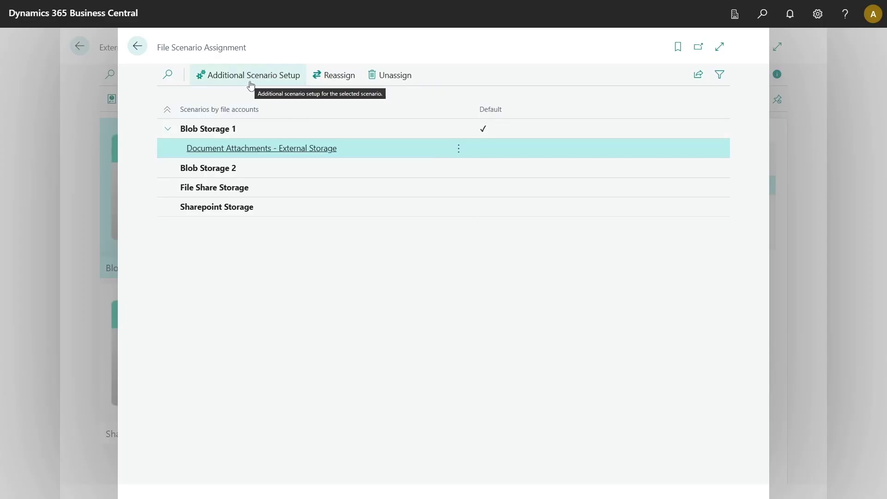
Open the attachment scenario's Additional Scenario Setup and switch Enabled on
{"action": "left_click", "coordinate": [65, 55]}
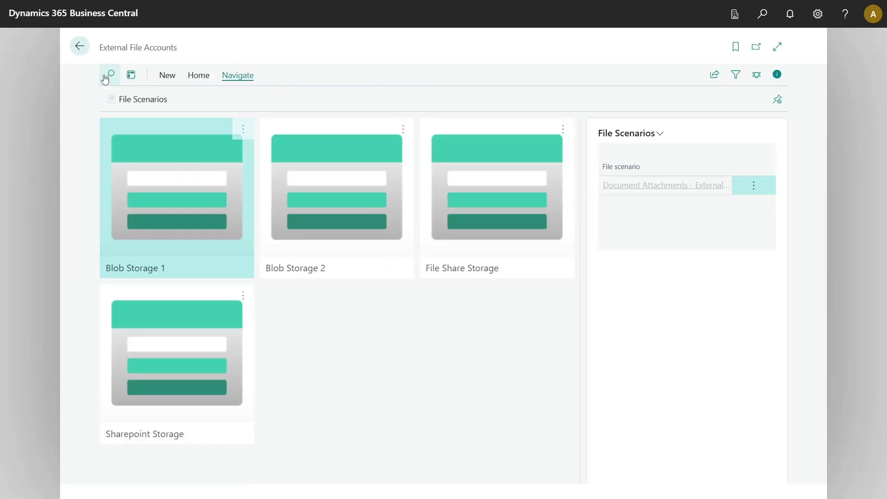
{"action": "left_click", "coordinate": [751, 186]}
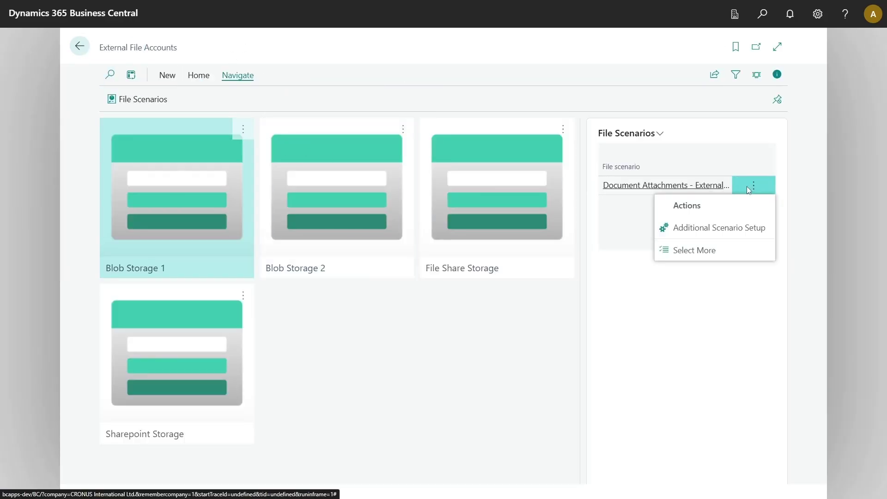
{"action": "left_click", "coordinate": [693, 237]}
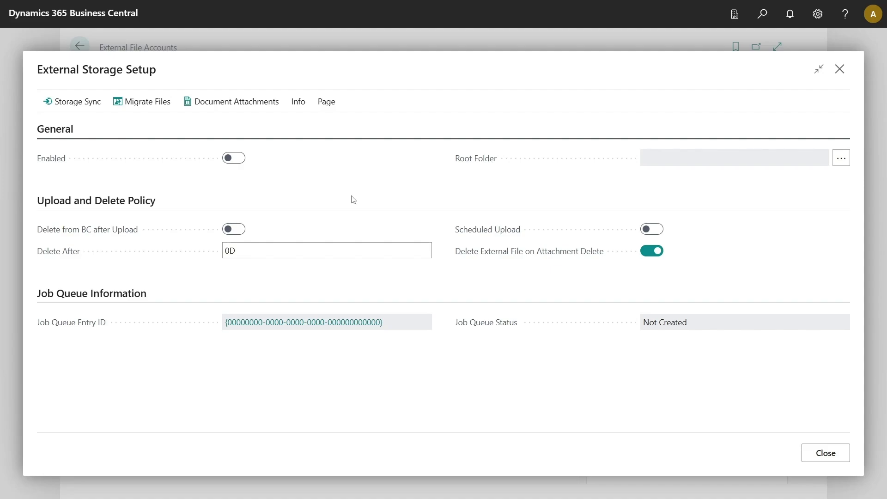
{"action": "left_click", "coordinate": [234, 163]}
Set the attachments Root Folder to BusinessCentral-BCApps-Dev
{"action": "left_click", "coordinate": [841, 159]}
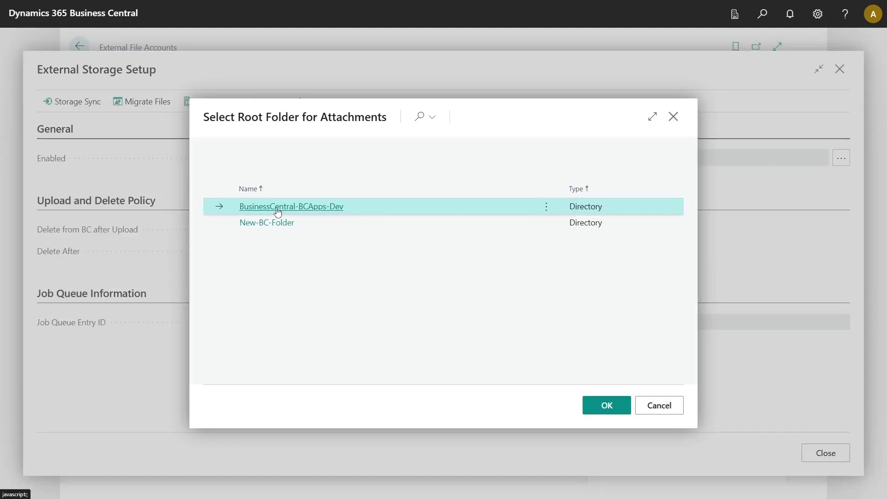
{"action": "left_click", "coordinate": [316, 207]}
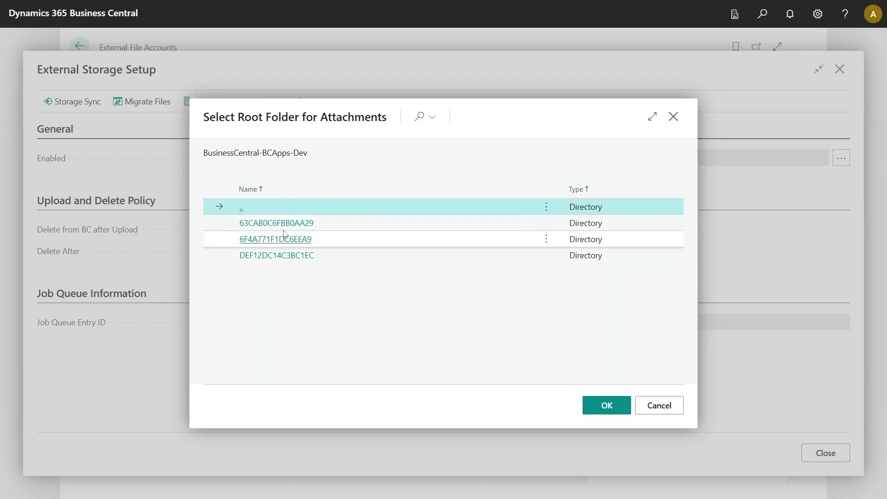
{"action": "left_click", "coordinate": [242, 209]}
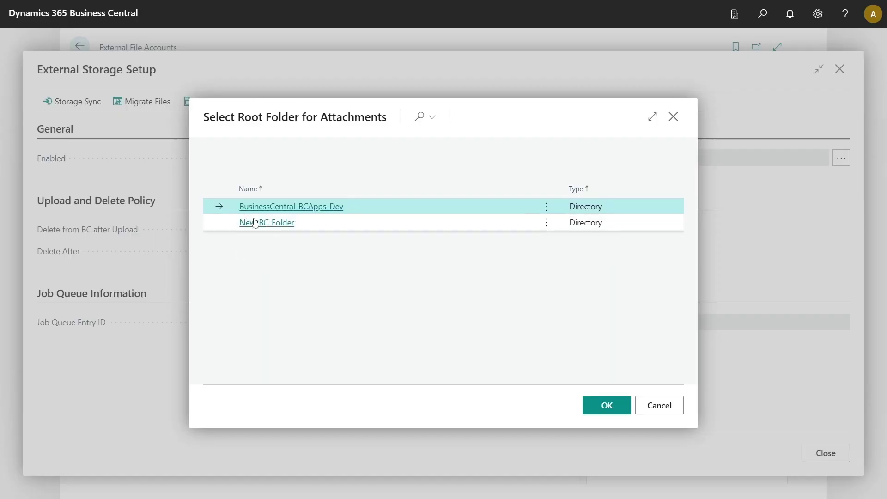
{"action": "left_click", "coordinate": [612, 406]}
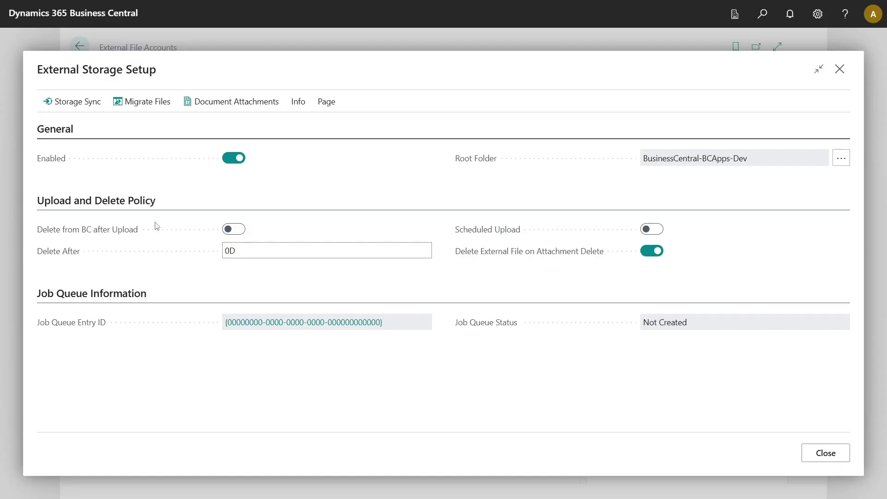
Leave deleting files from BC after upload switched off
{"action": "mouse_move", "coordinate": [129, 237]}
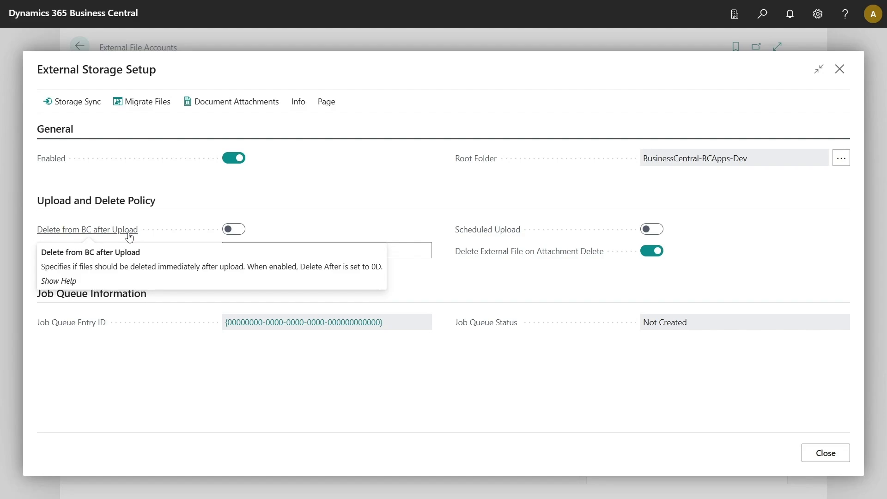
{"action": "left_click", "coordinate": [237, 231]}
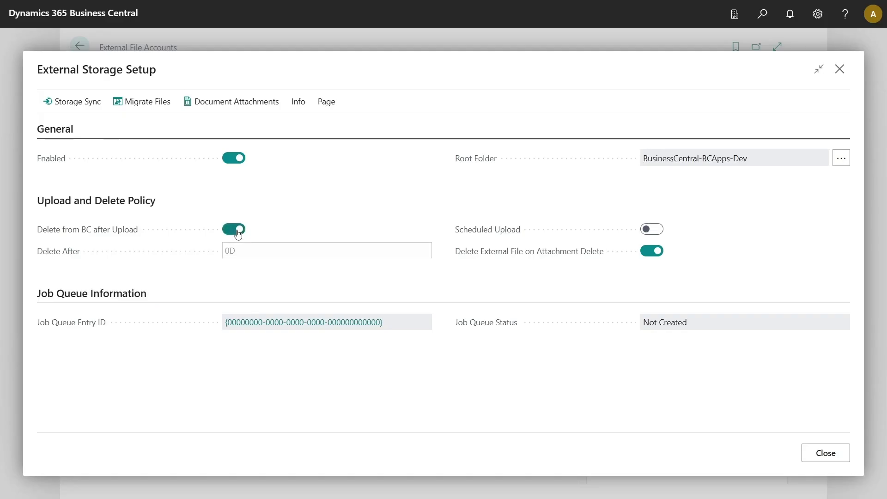
{"action": "mouse_move", "coordinate": [64, 262]}
{"action": "left_click", "coordinate": [238, 231]}
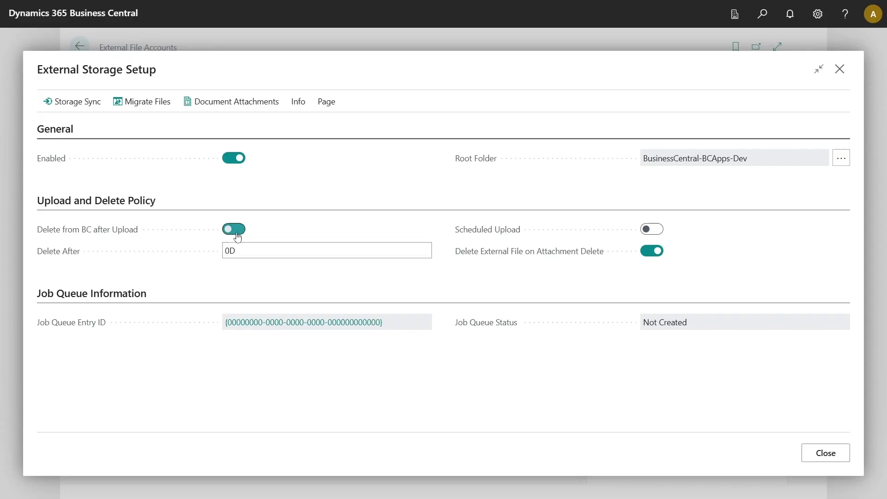
Set the Delete After period to 7D and switch on Scheduled Upload
{"action": "key", "text": "Tab"}
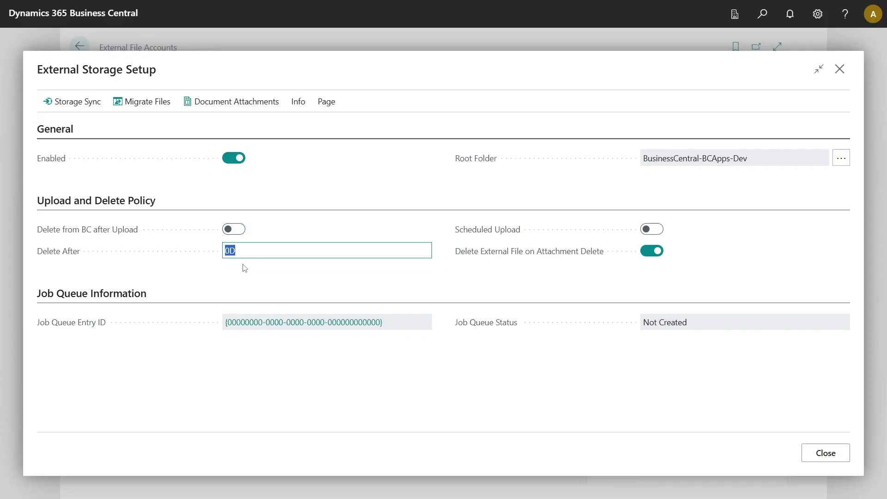
{"action": "type", "text": "7"}
{"action": "left_click", "coordinate": [245, 268]}
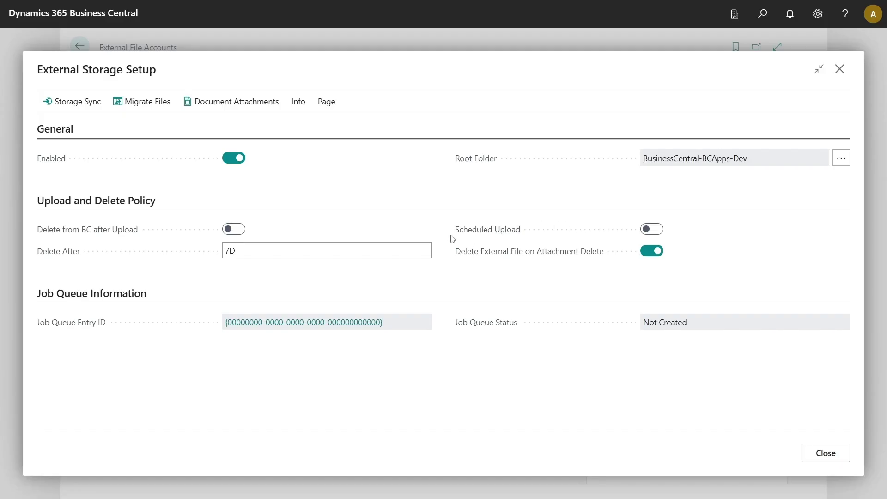
{"action": "left_click", "coordinate": [656, 232]}
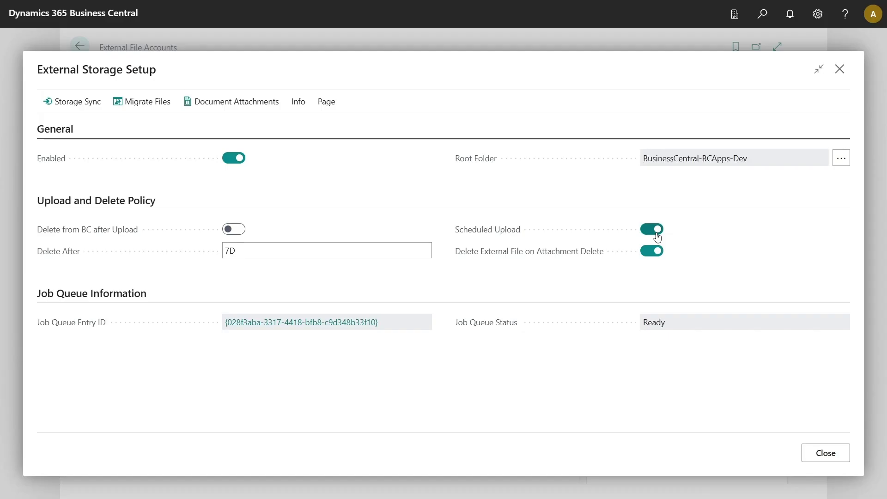
{"action": "left_click", "coordinate": [354, 328]}
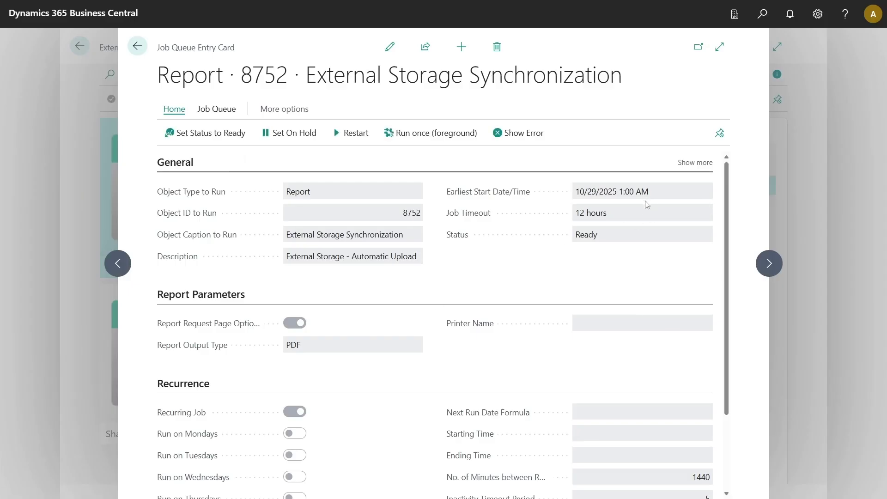
{"action": "key", "text": "Escape"}
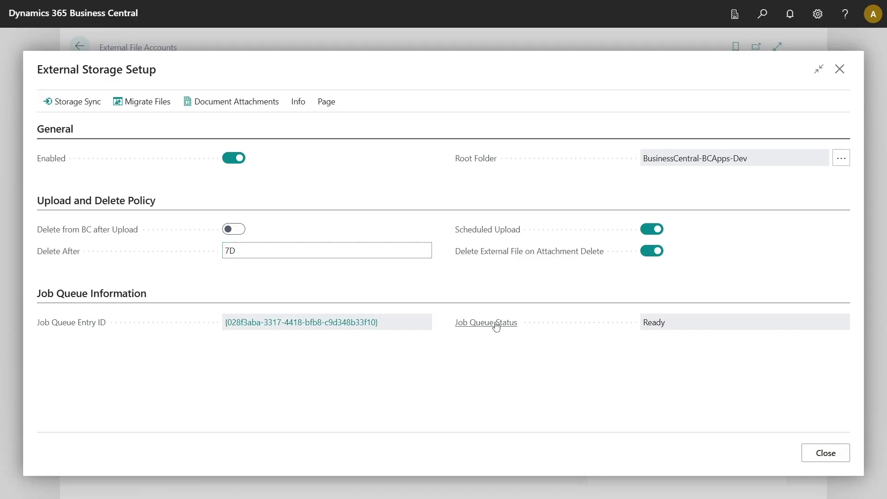
Close the external storage setup and go to the Sales Orders list
{"action": "mouse_move", "coordinate": [534, 263]}
{"action": "left_click", "coordinate": [839, 69]}
{"action": "key", "text": "Escape"}
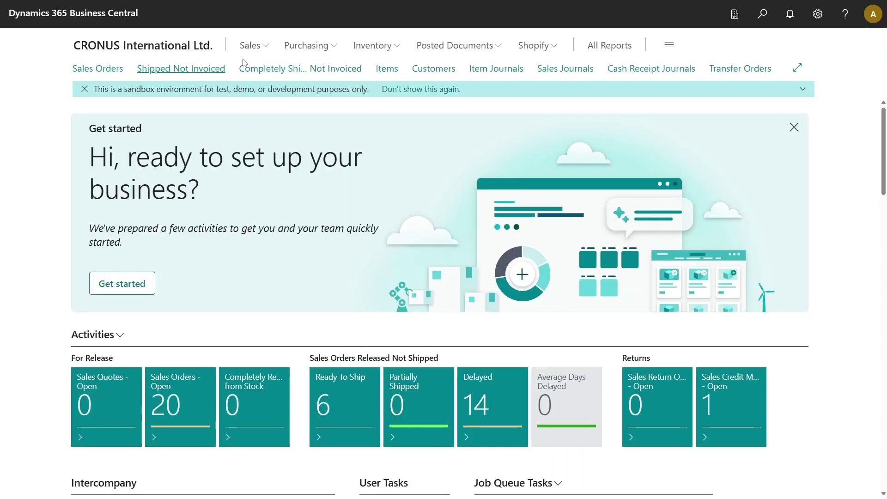
{"action": "left_click", "coordinate": [97, 71]}
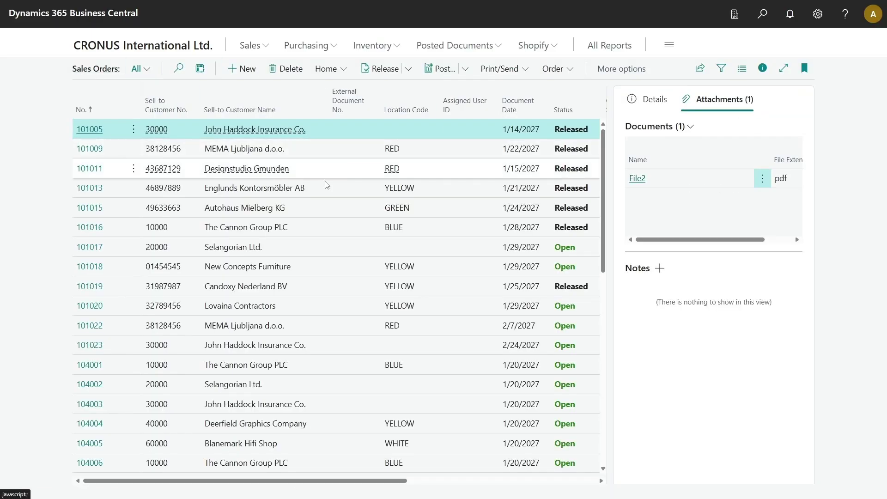
Upload TestFile1, TestFile1 - Copy (2) and TestFile1 - Copy (3) to sales order 101013
{"action": "left_click", "coordinate": [351, 193]}
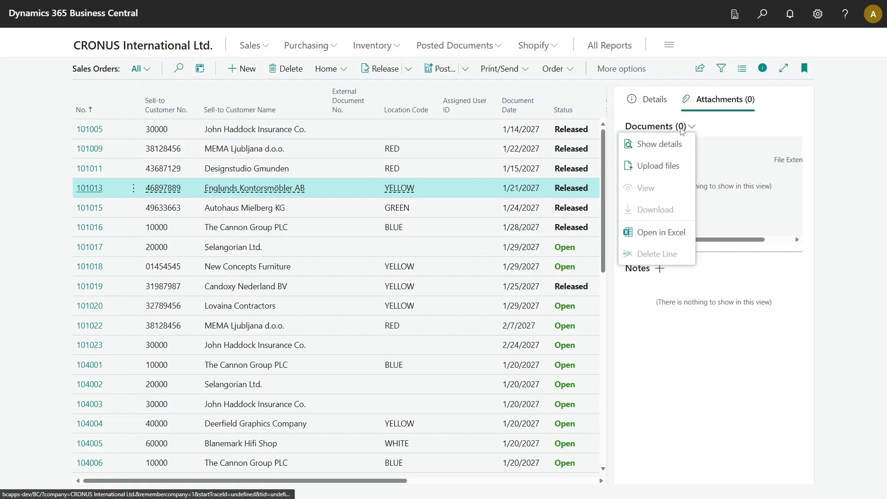
{"action": "left_click", "coordinate": [690, 127]}
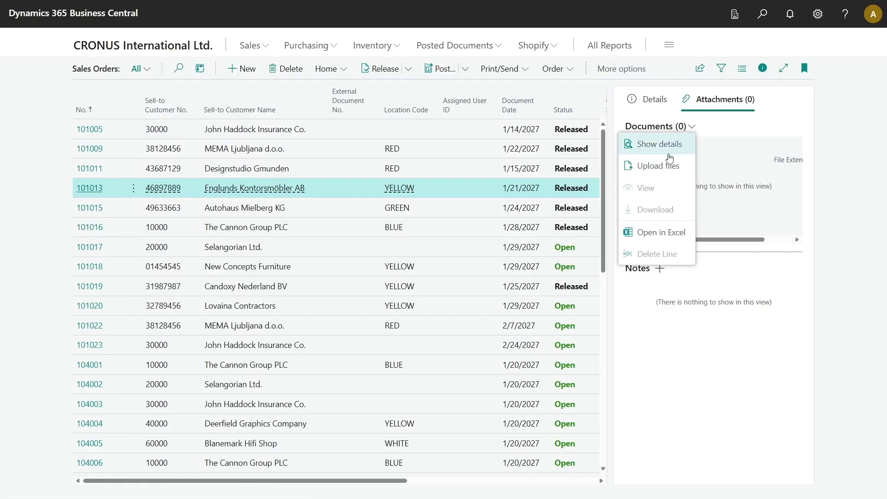
{"action": "left_click", "coordinate": [664, 167]}
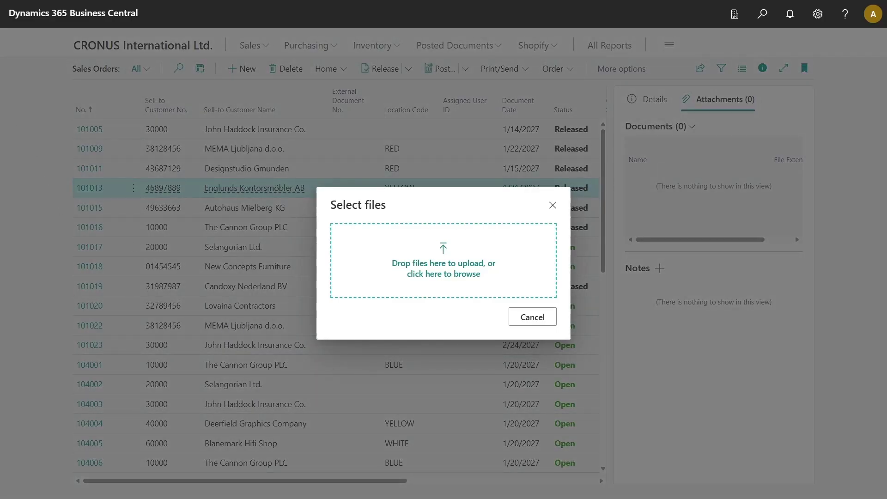
{"action": "left_click_drag", "start_coordinate": [443, 361], "coordinate": [406, 273]}
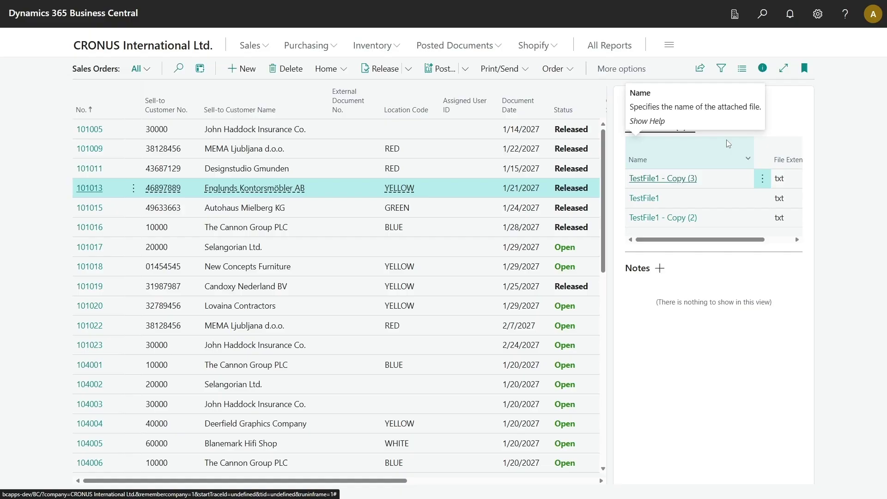
Reopen the attachments scenario's External Storage Setup from External File Accounts ('ext file ac')
{"action": "key", "text": "alt+q"}
{"action": "type", "text": "e"}
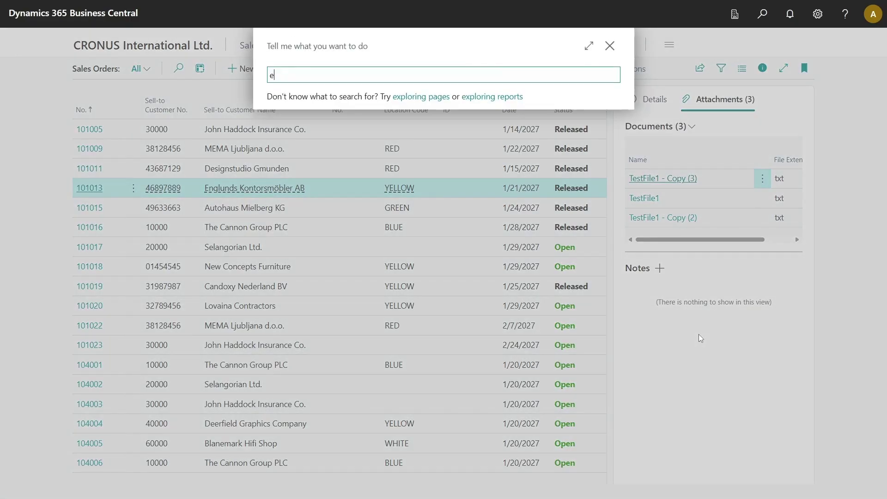
{"action": "type", "text": "xt file ac"}
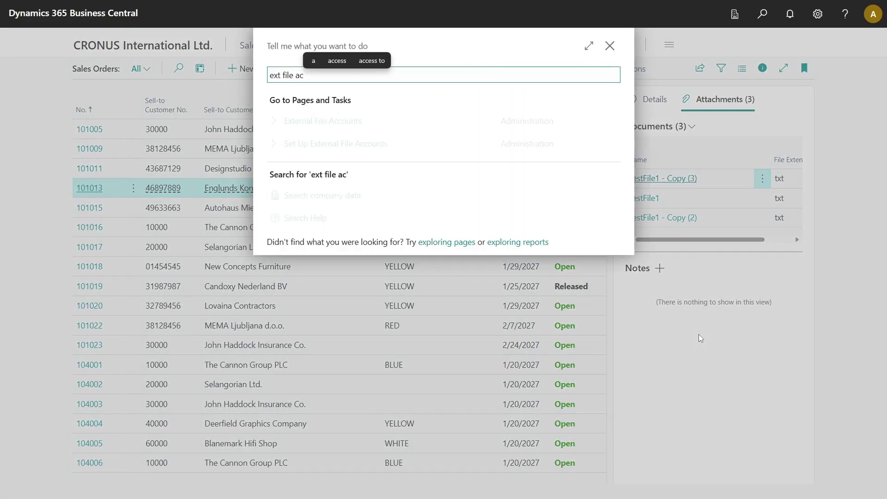
{"action": "key", "text": "Return"}
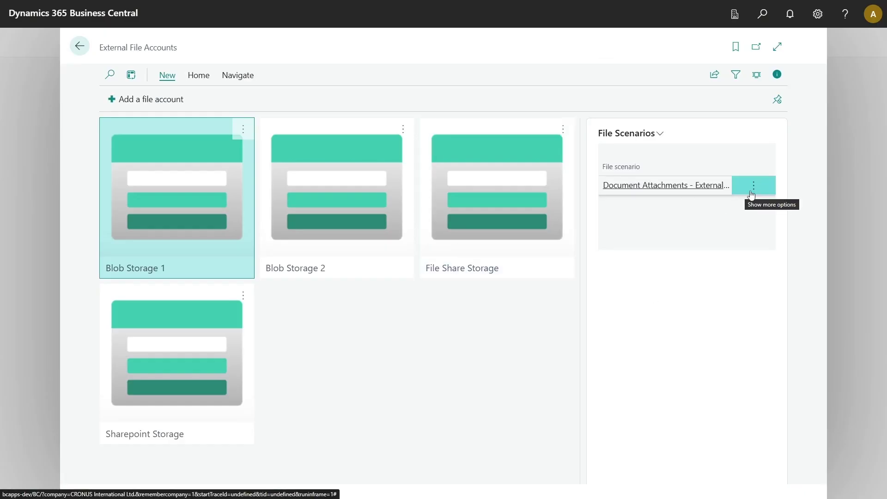
{"action": "left_click", "coordinate": [744, 190]}
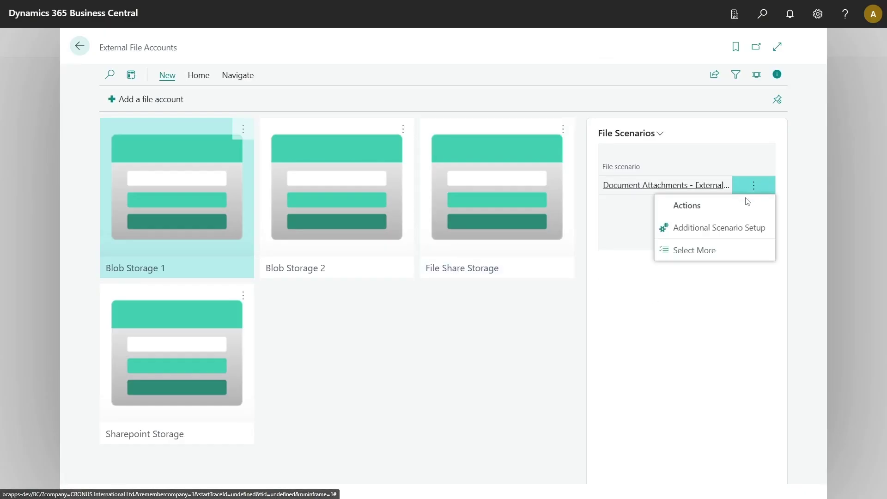
{"action": "left_click", "coordinate": [723, 233]}
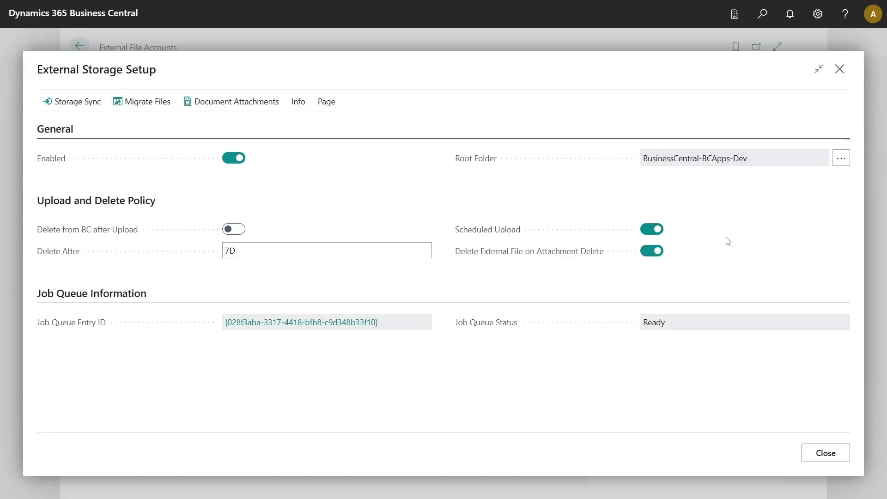
Review the three TestFile1 attachments' external upload status, then return to the setup
{"action": "left_click", "coordinate": [213, 103]}
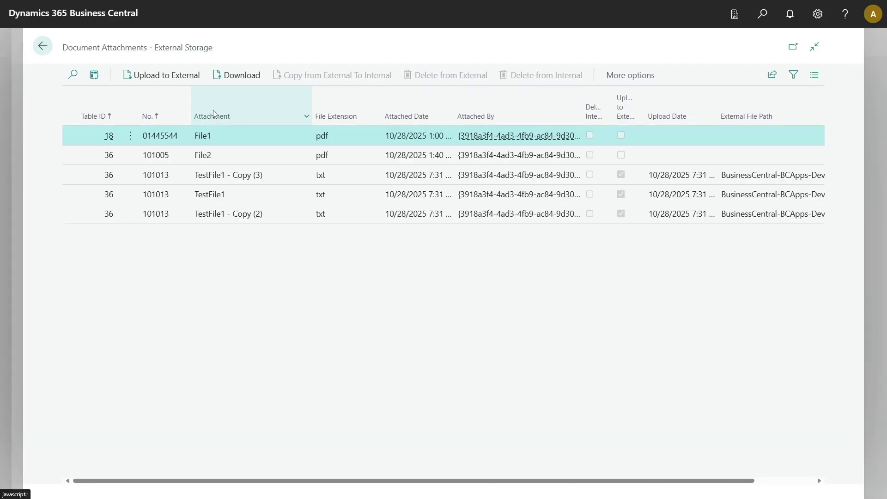
{"action": "left_click", "coordinate": [240, 176]}
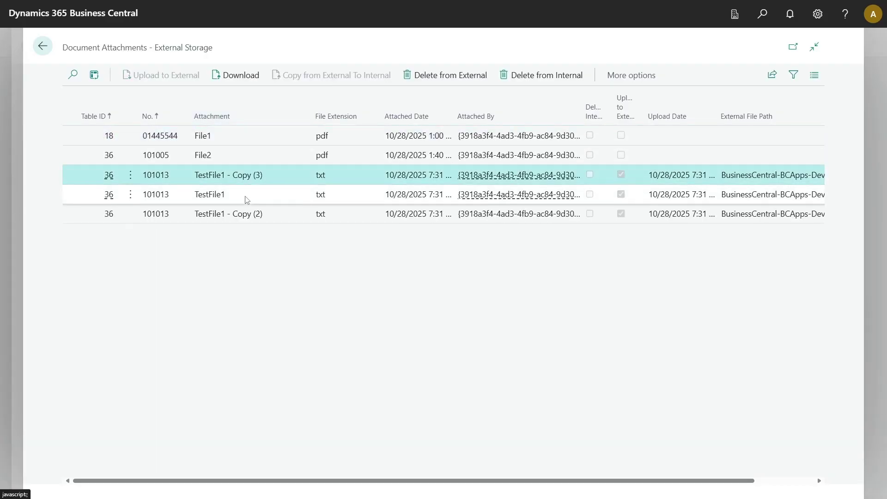
{"action": "left_click", "coordinate": [235, 220], "text": "shift"}
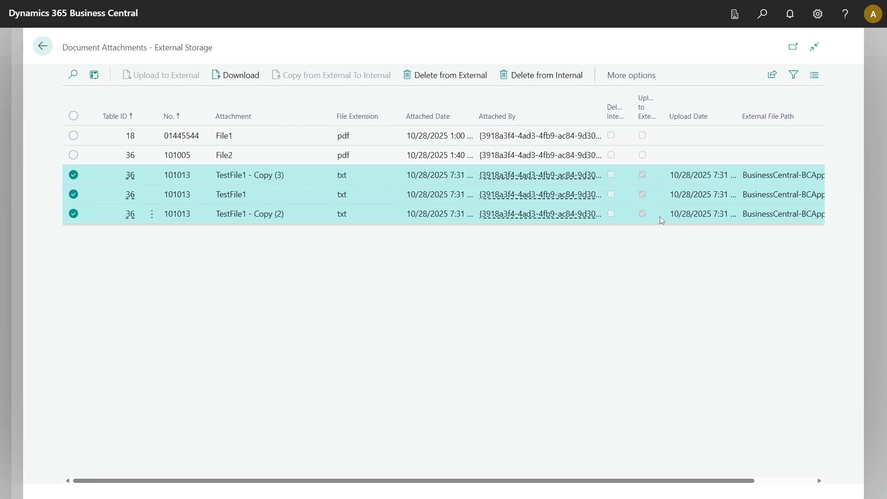
{"action": "key", "text": "Escape"}
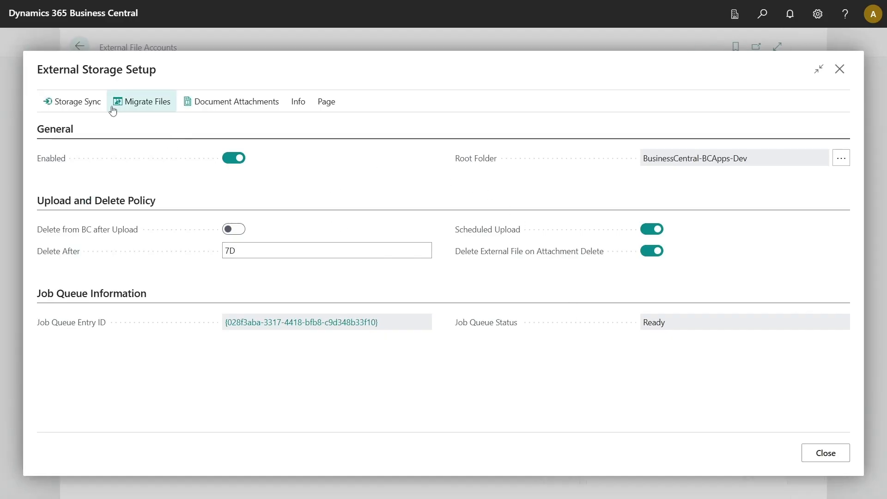
Start a Storage Sync with Sync Direction set to From External Storage
{"action": "left_click", "coordinate": [91, 107]}
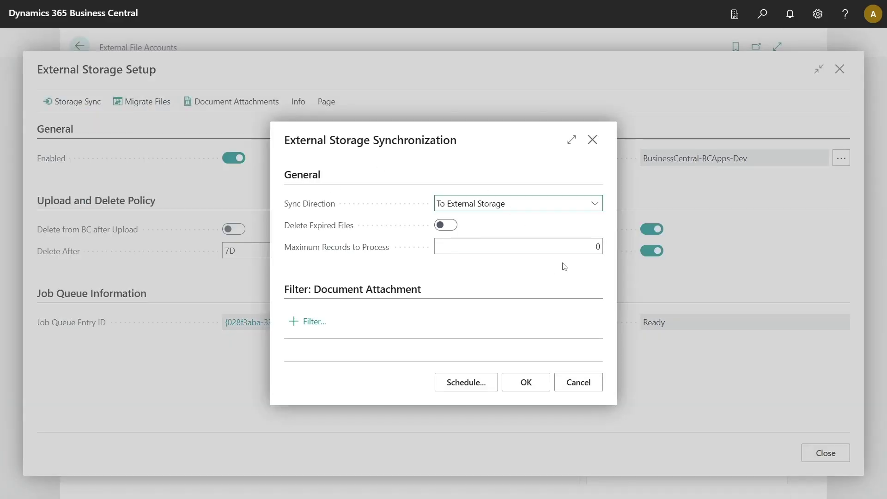
{"action": "left_click", "coordinate": [479, 202]}
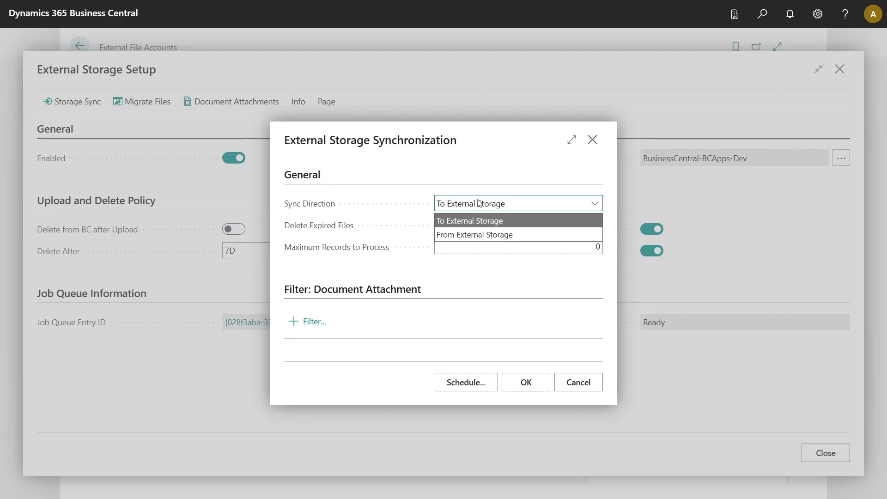
{"action": "left_click", "coordinate": [458, 235]}
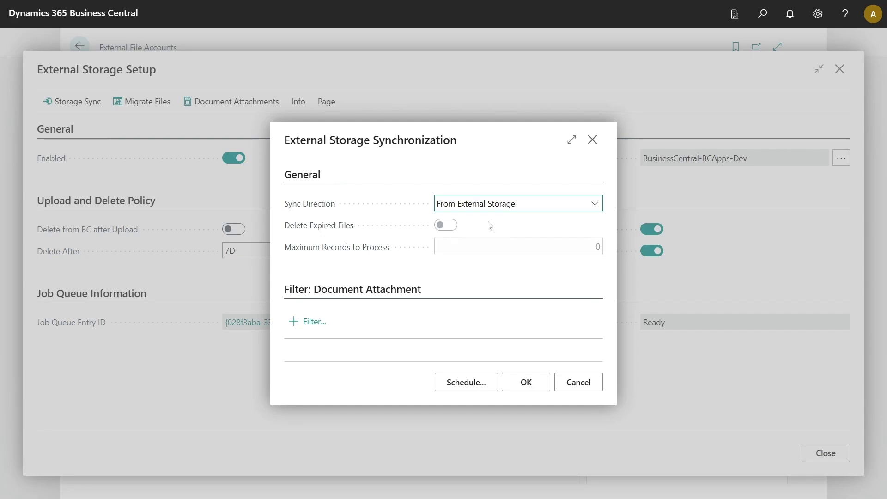